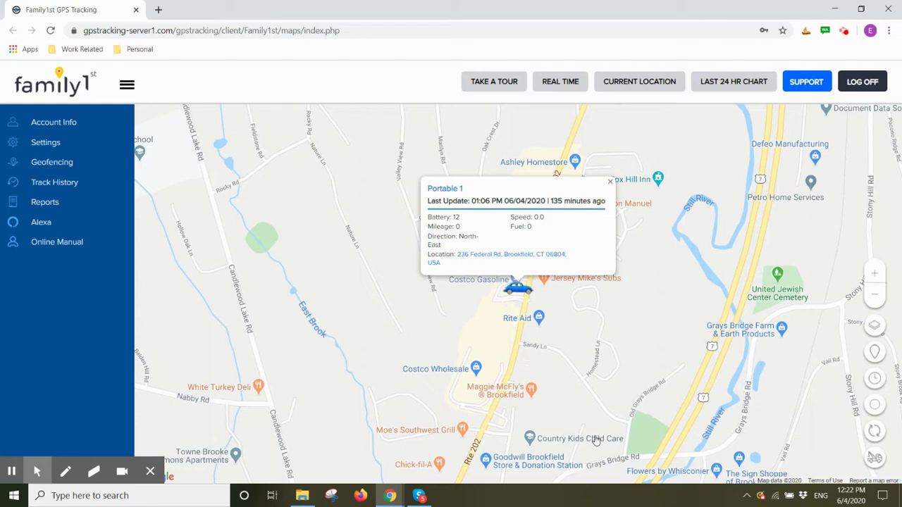
# Create a new geofence at the suggested street address with a 300 ft radius
pyautogui.click(82, 169)
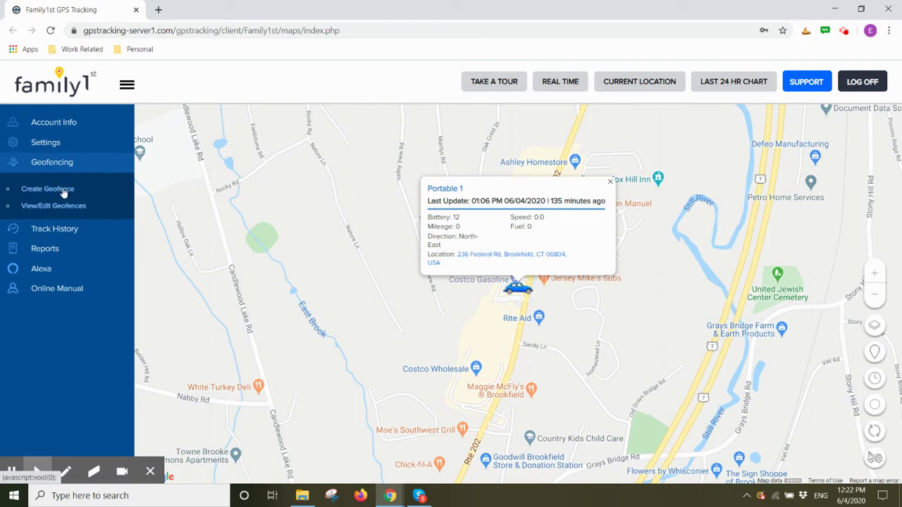
pyautogui.click(63, 191)
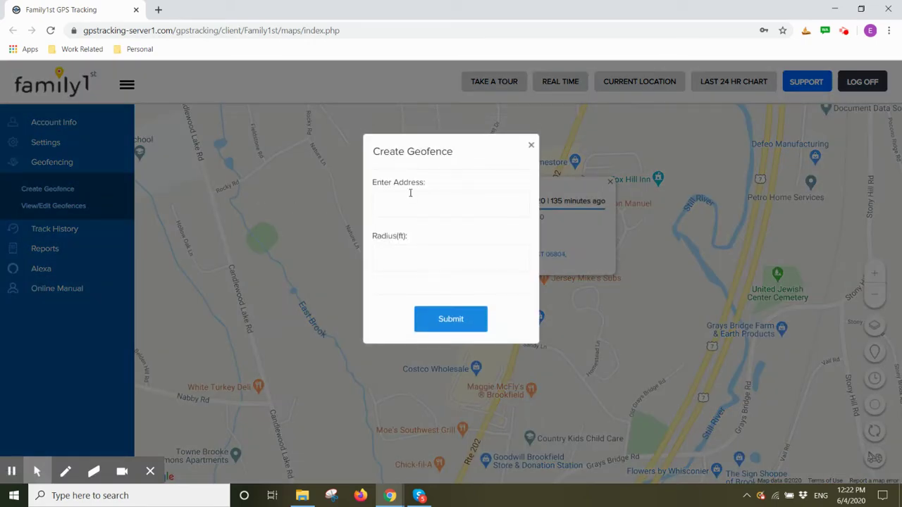
pyautogui.click(408, 205)
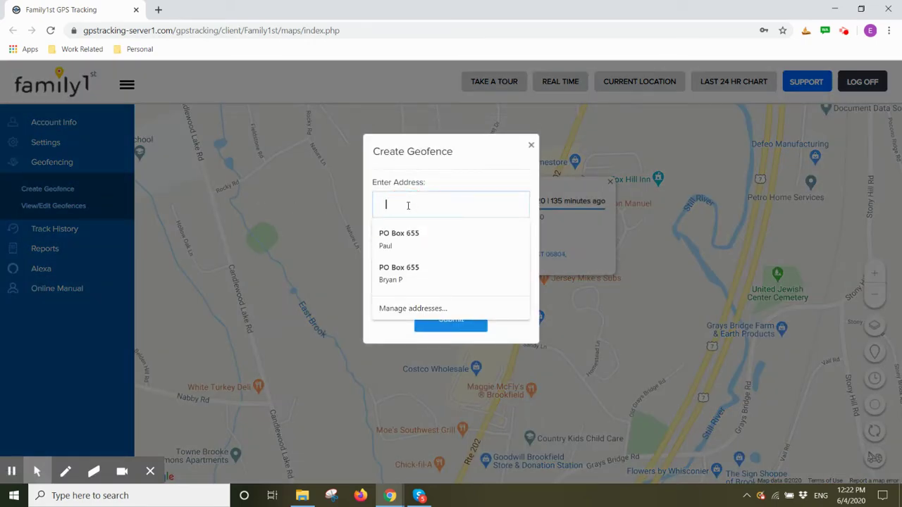
pyautogui.write('102')
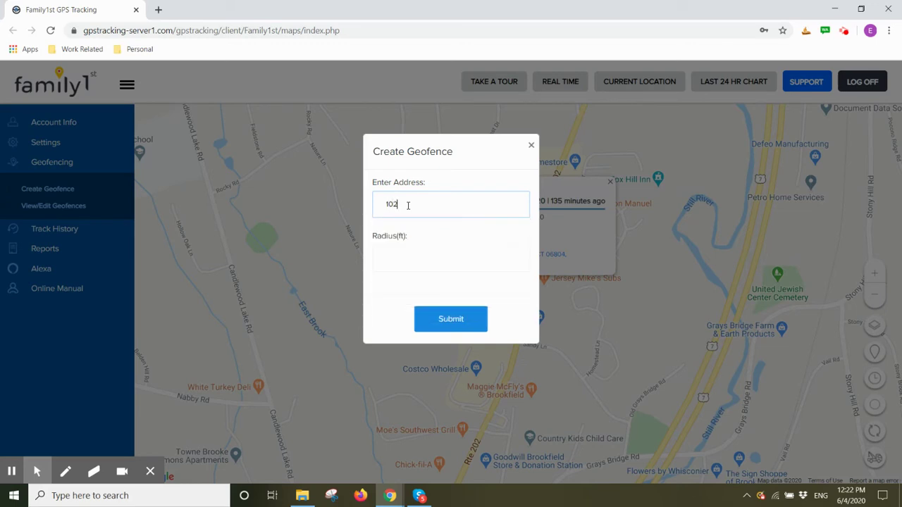
pyautogui.write('00')
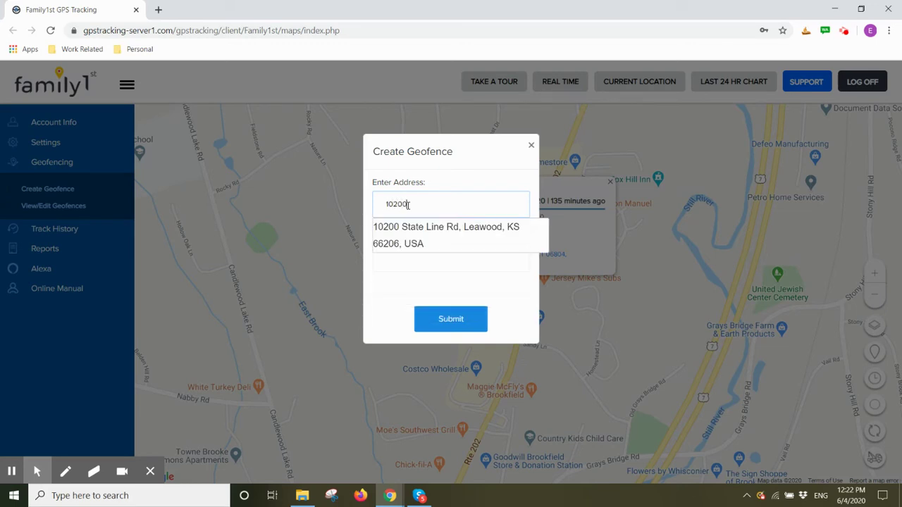
pyautogui.click(413, 242)
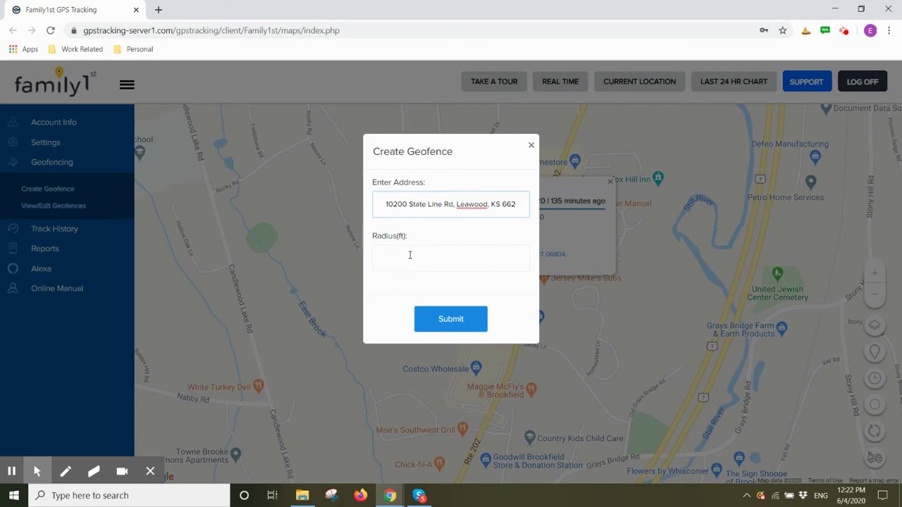
pyautogui.click(411, 257)
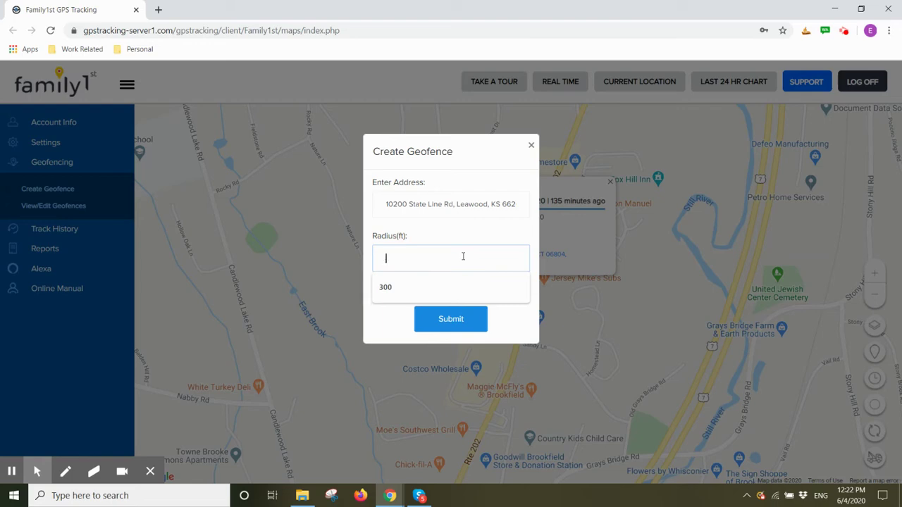
pyautogui.click(433, 289)
pyautogui.click(453, 318)
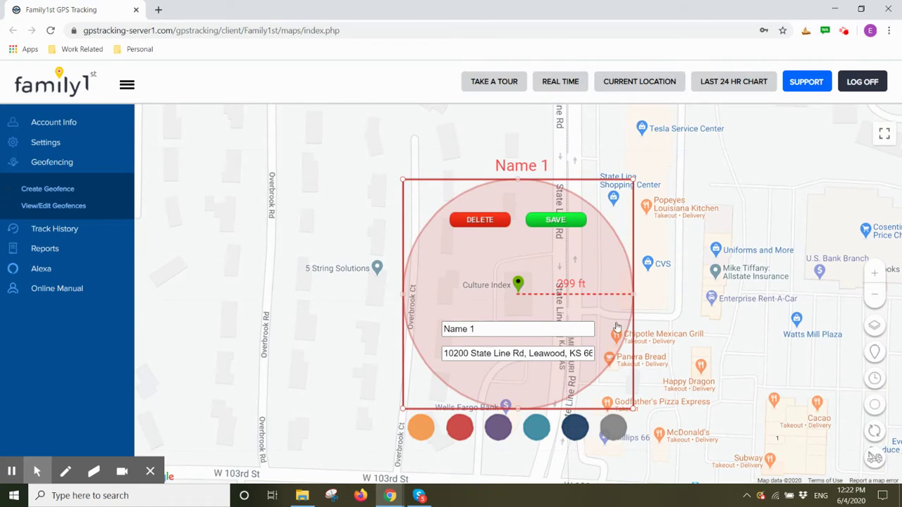
# Rename the geofence from 'Name 1' to 'Home'
pyautogui.click(589, 327)
pyautogui.press('BackSpace')
pyautogui.press('BackSpace')
pyautogui.press('BackSpace')
pyautogui.press('BackSpace')
pyautogui.press('BackSpace')
pyautogui.press('BackSpace')
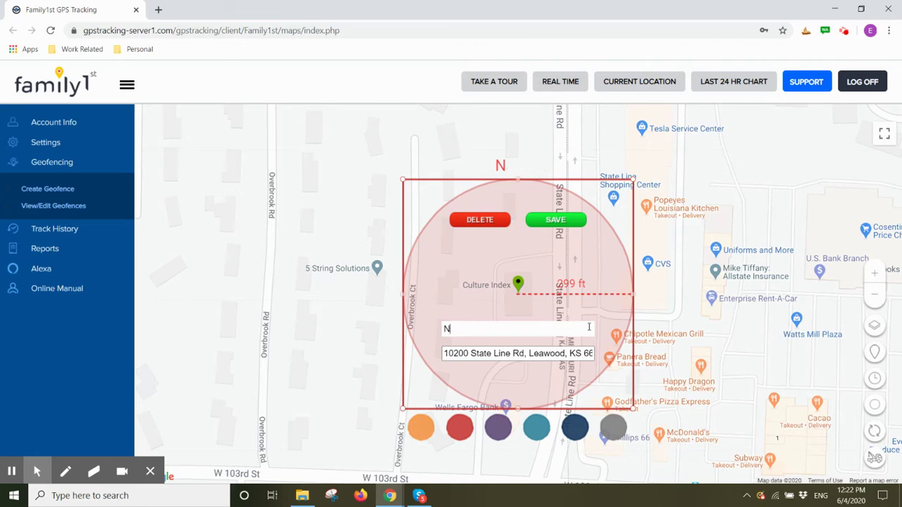
pyautogui.write('Home')
# Change the geofence colour through the swatches, ending on teal
pyautogui.click(430, 431)
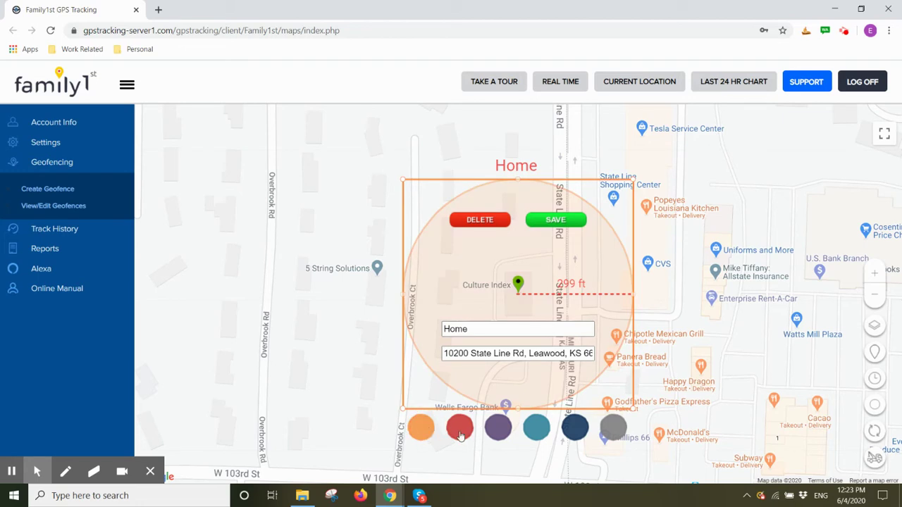
pyautogui.click(460, 436)
pyautogui.click(510, 434)
pyautogui.click(538, 428)
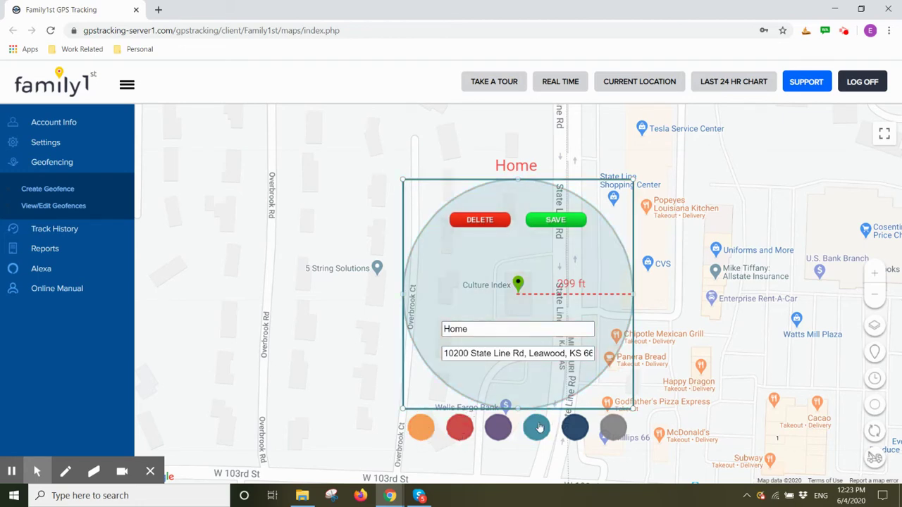
# Drag the corner handle out and back to set the Home geofence radius to 355 ft
pyautogui.click(631, 178)
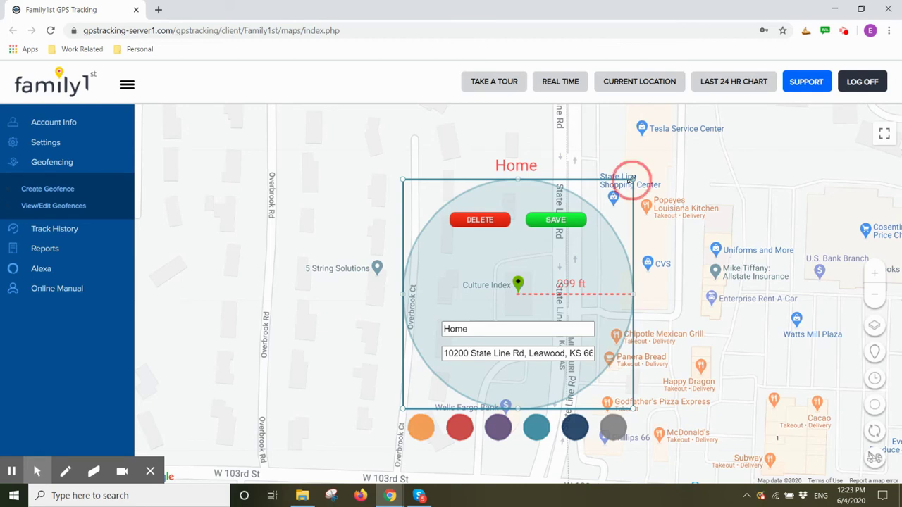
pyautogui.moveTo(632, 179); pyautogui.dragTo(708, 110)
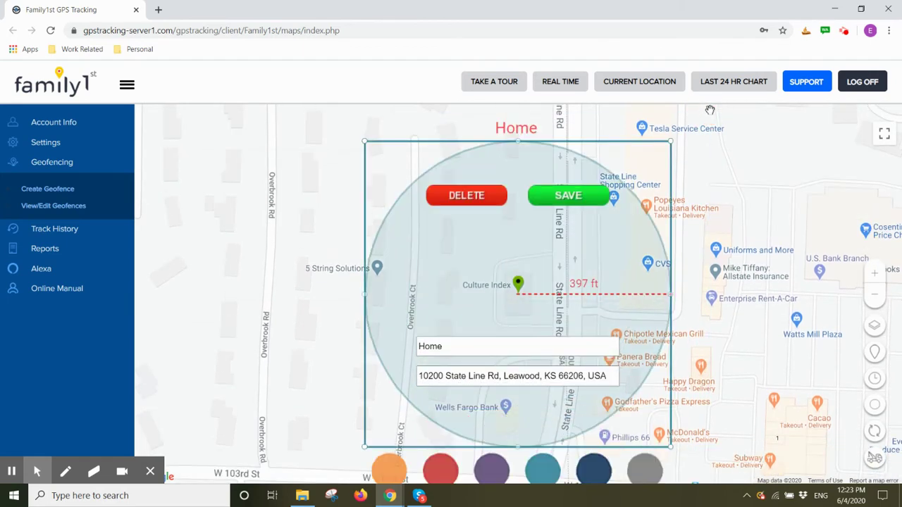
pyautogui.click(670, 142)
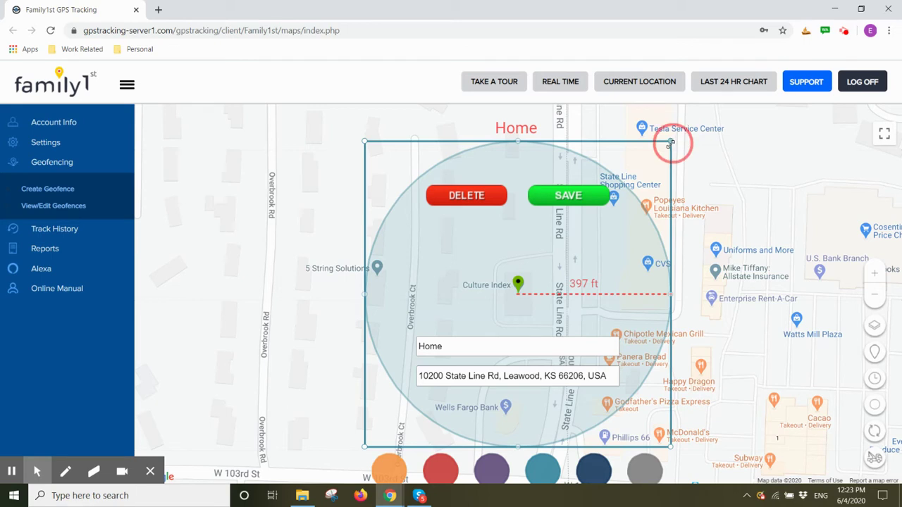
pyautogui.moveTo(671, 142); pyautogui.dragTo(646, 182)
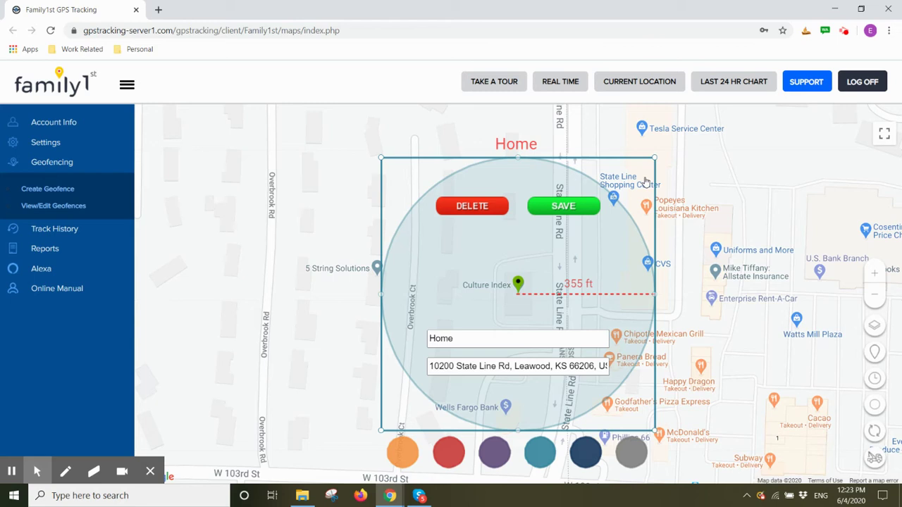
# Save the Home geofence and confirm in the Save Geofence dialog
pyautogui.click(565, 207)
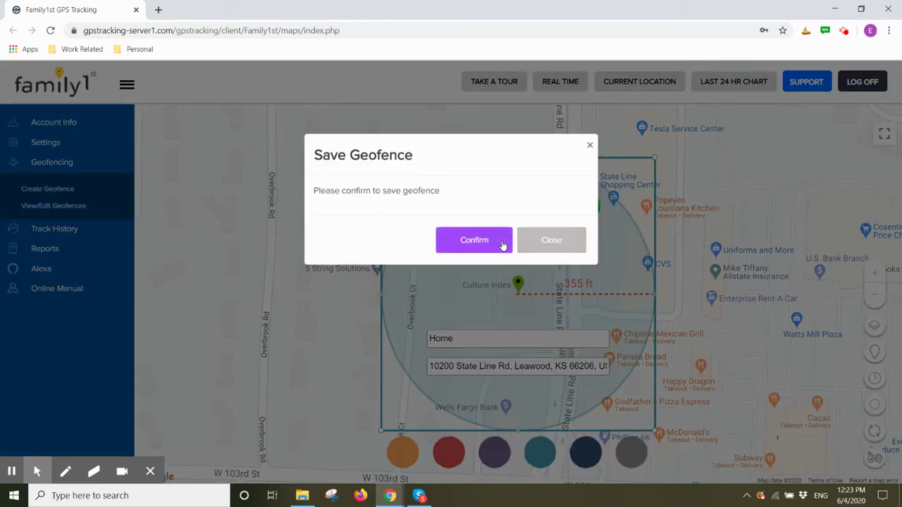
pyautogui.click(502, 243)
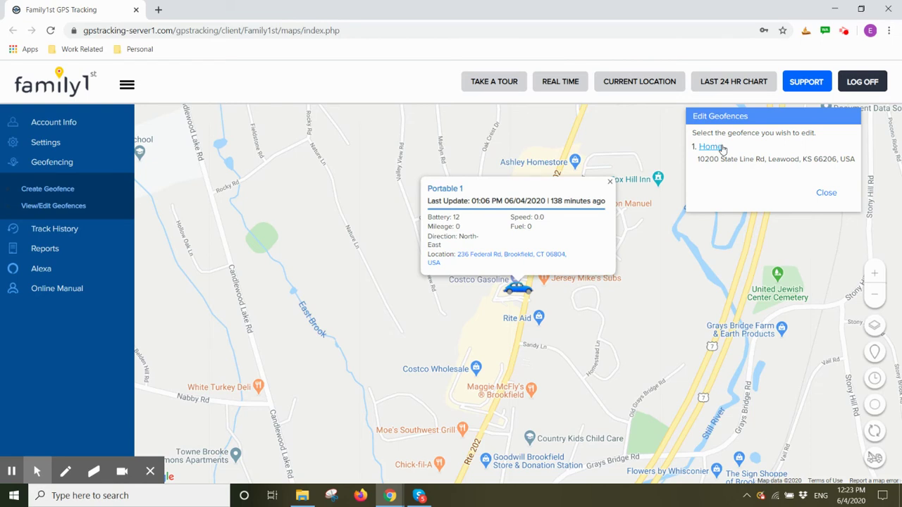
# Close the geofence list, then reopen Geofencing > View/Edit Geofences to list Home
pyautogui.click(822, 195)
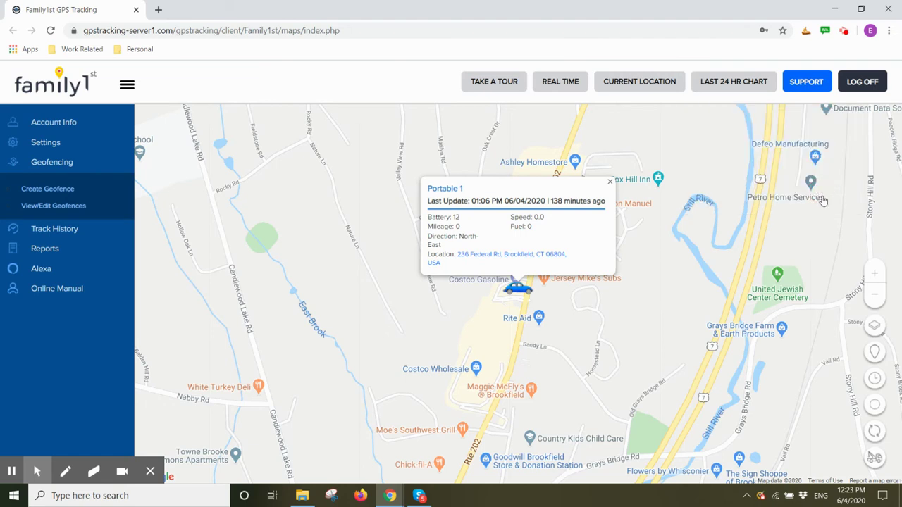
pyautogui.click(72, 173)
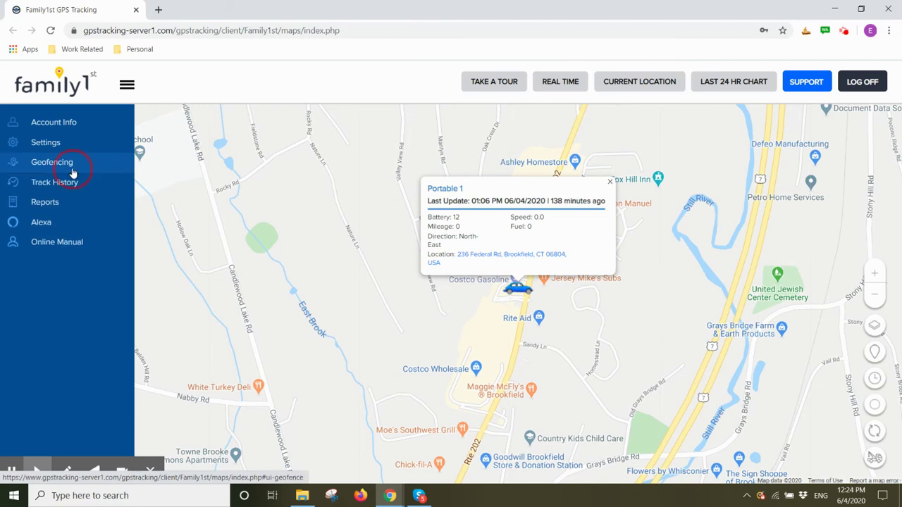
pyautogui.click(73, 172)
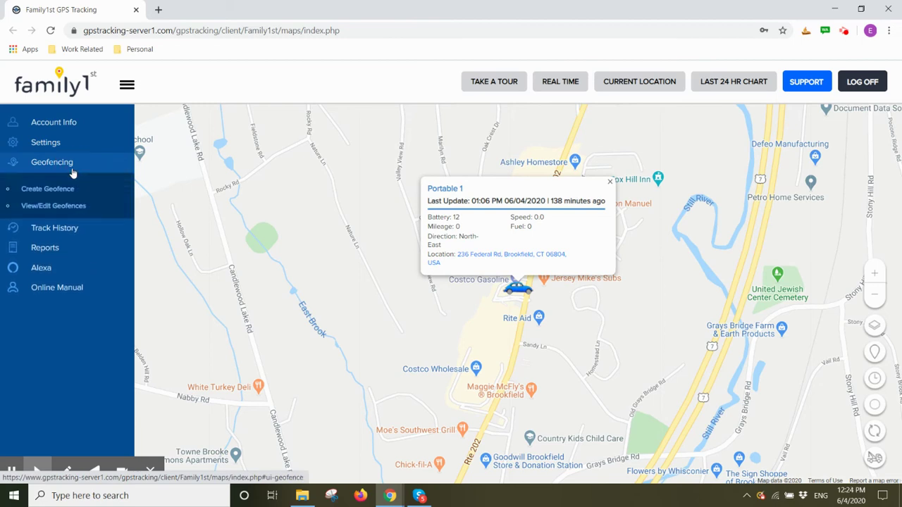
pyautogui.click(63, 212)
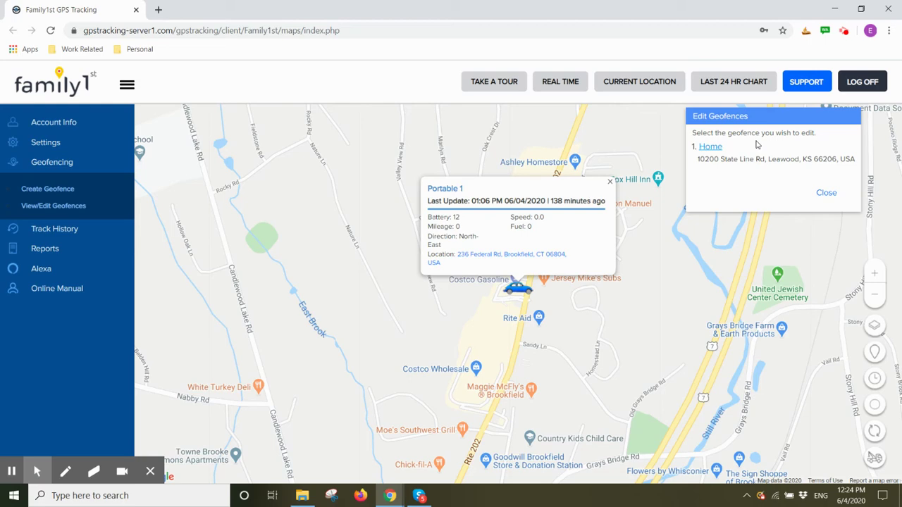
# Open the Home geofence and cycle its colour through red and purple back to teal
pyautogui.click(710, 147)
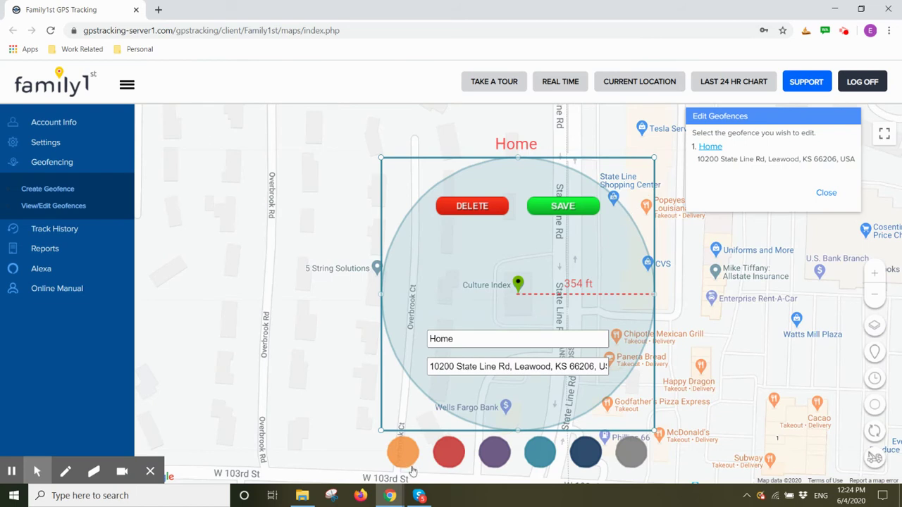
pyautogui.click(447, 457)
pyautogui.click(489, 456)
pyautogui.click(534, 458)
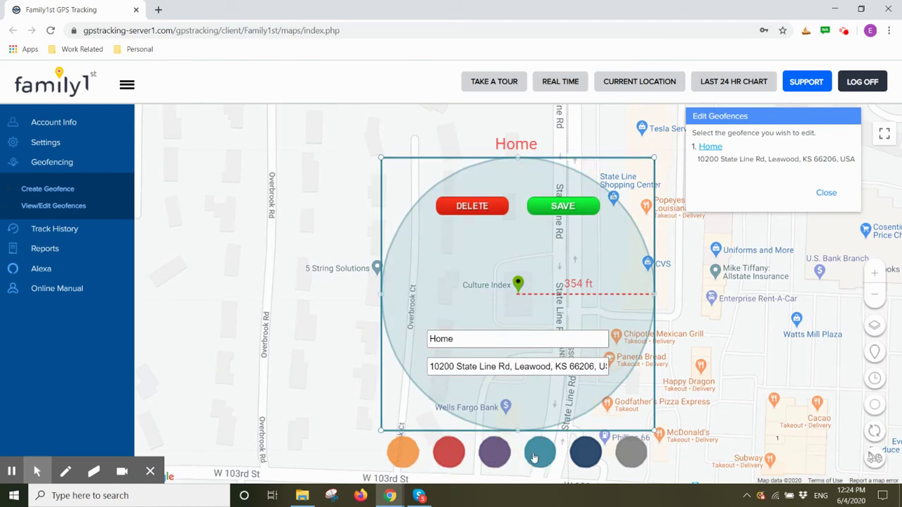
pyautogui.click(468, 339)
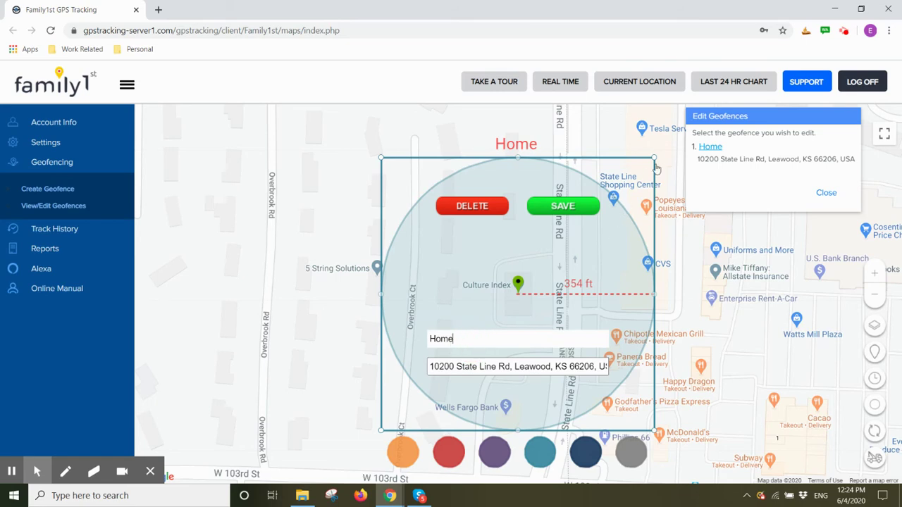
# Enlarge the Home geofence to about a 438 ft radius and save the update
pyautogui.moveTo(654, 158); pyautogui.dragTo(722, 85)
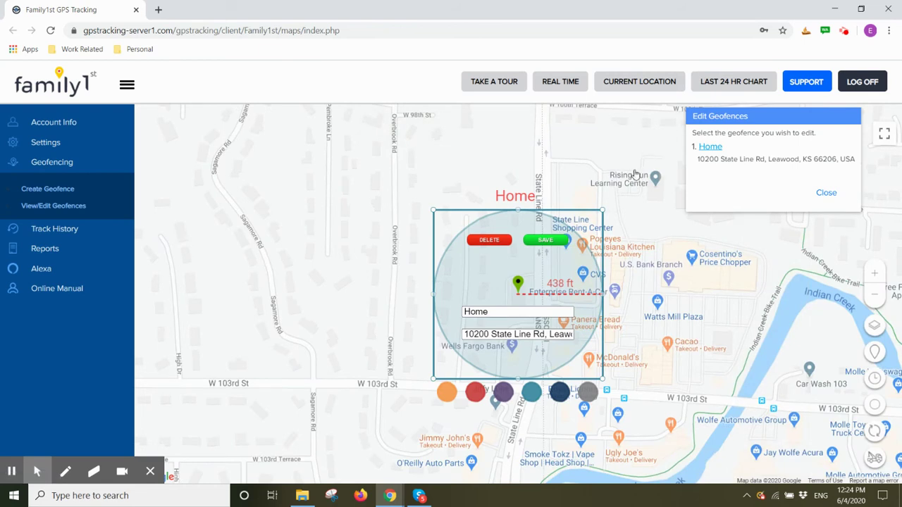
pyautogui.click(556, 241)
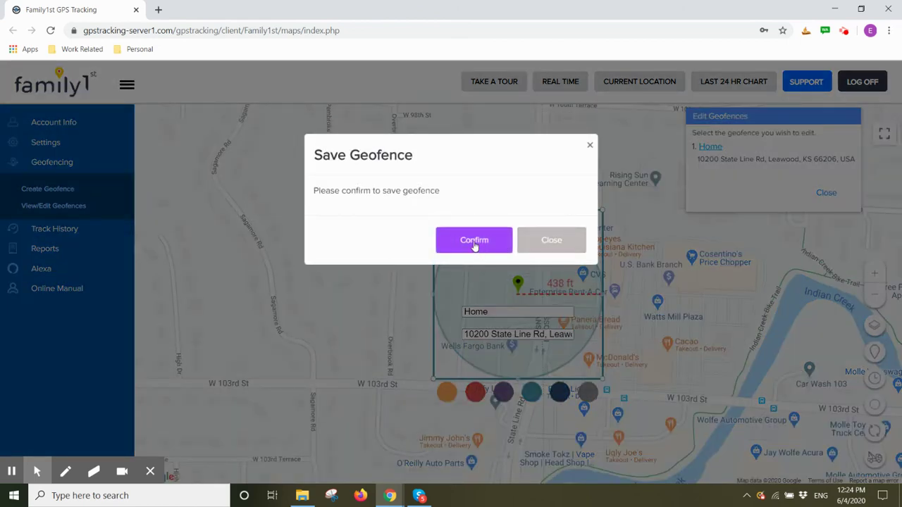
pyautogui.click(474, 240)
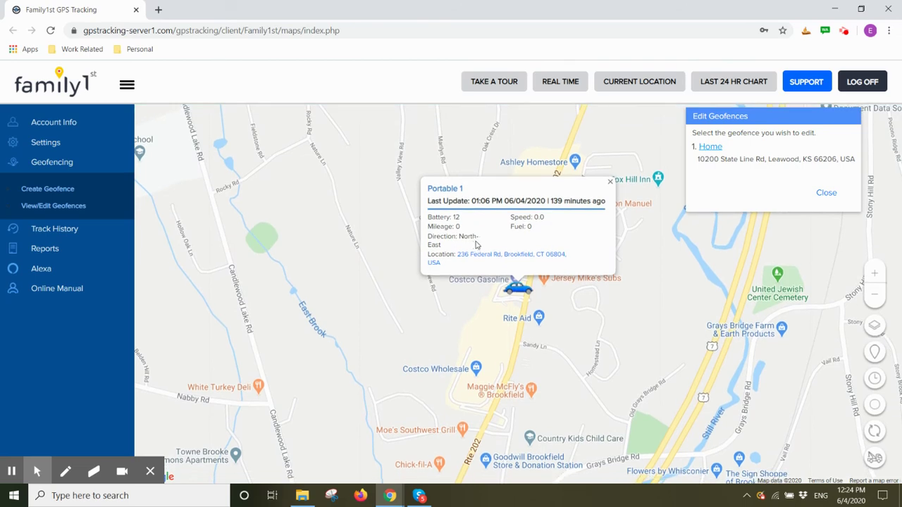
# Delete the Home geofence, confirm the deletion, and close the geofence list
pyautogui.click(716, 147)
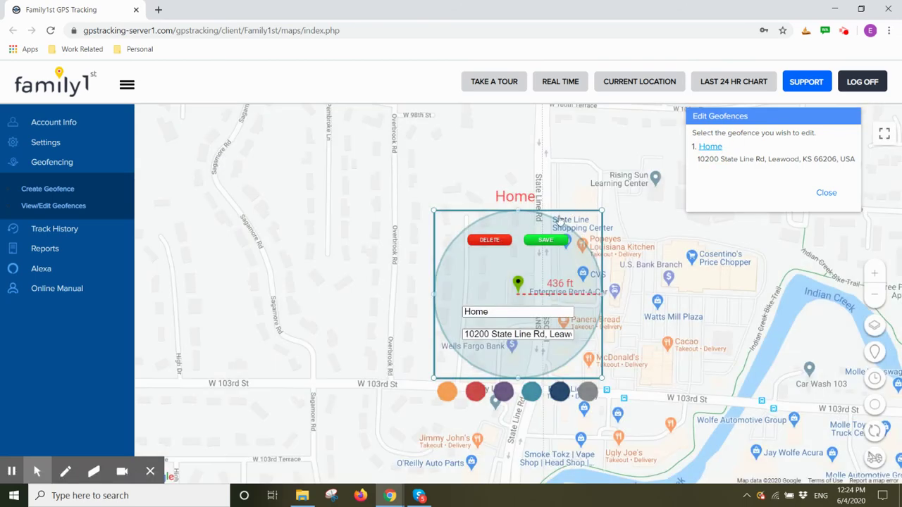
pyautogui.click(501, 242)
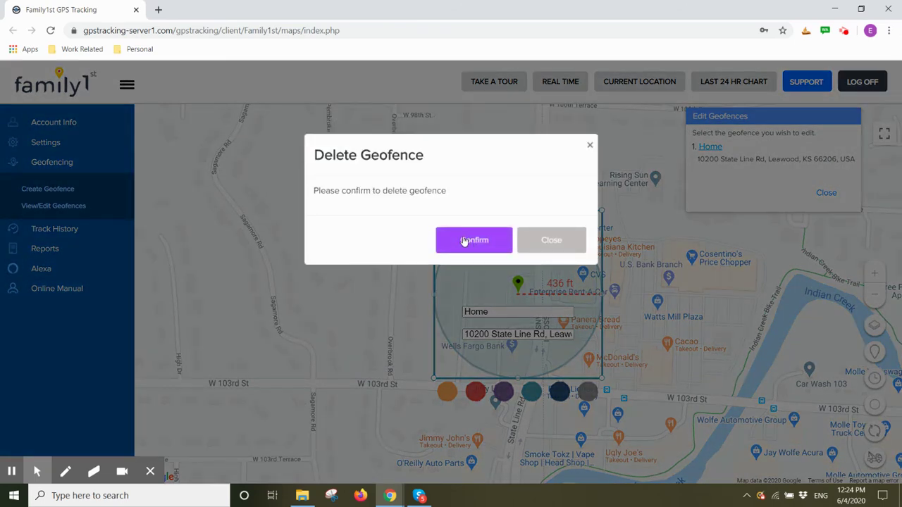
pyautogui.click(458, 245)
pyautogui.click(458, 243)
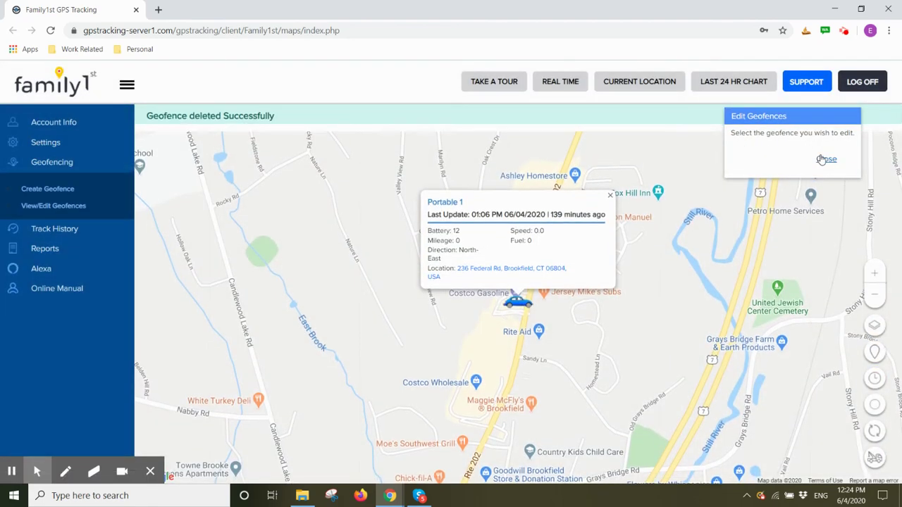
pyautogui.click(826, 158)
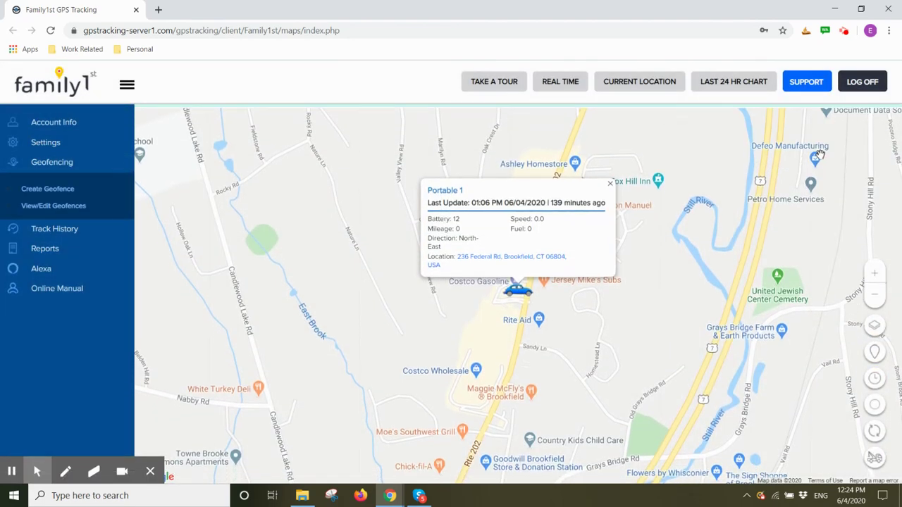